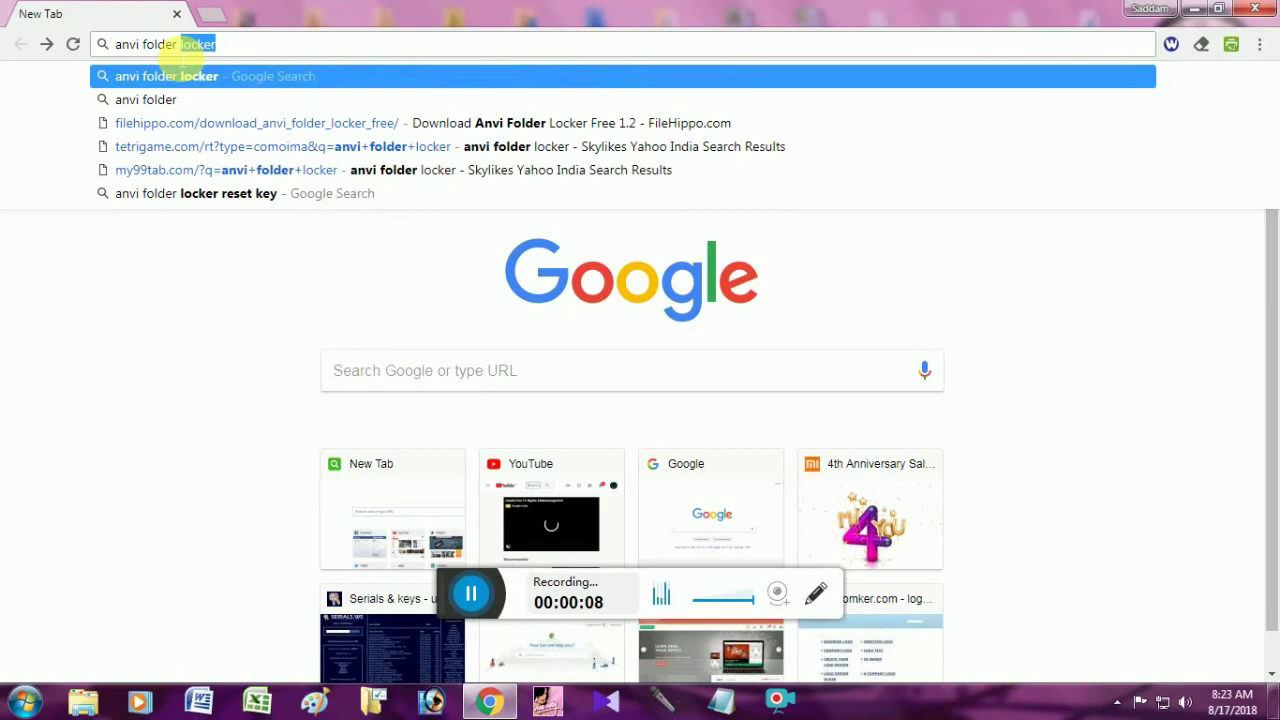
Search for anvi folder locker and open FileHippo's Anvi Folder Locker Free 1.2 download page.
key(Return)
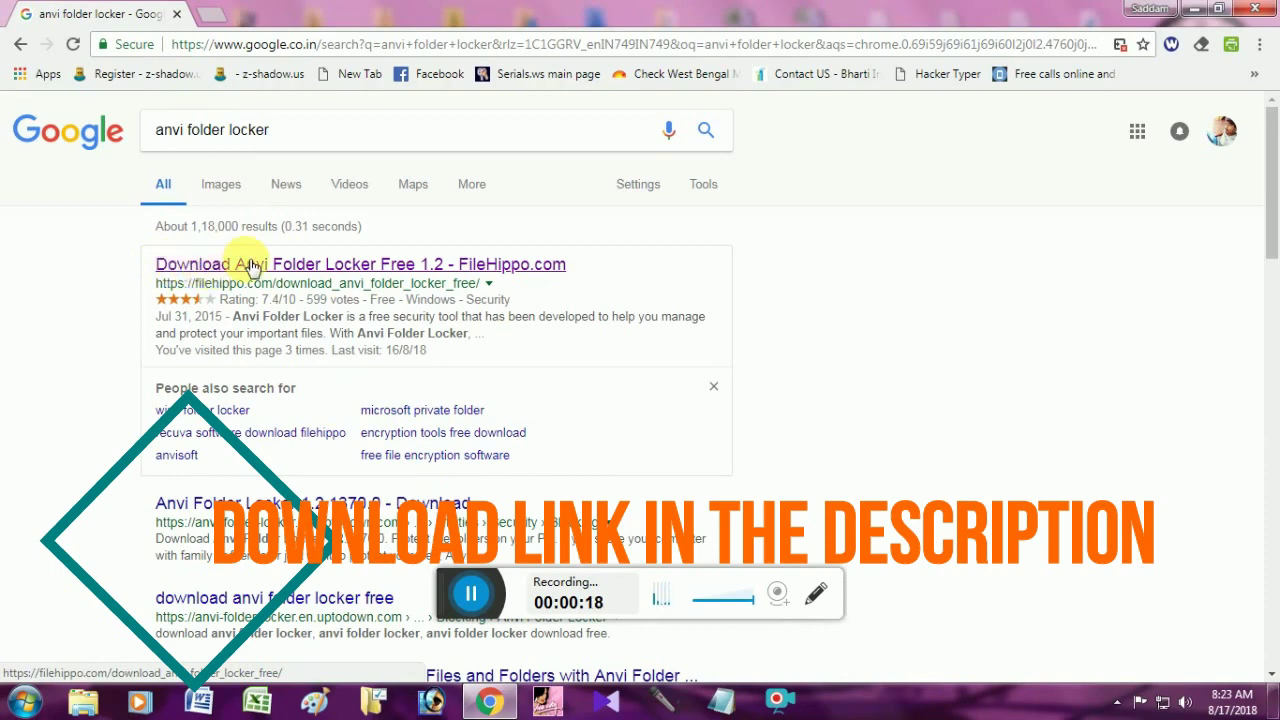
click(252, 266)
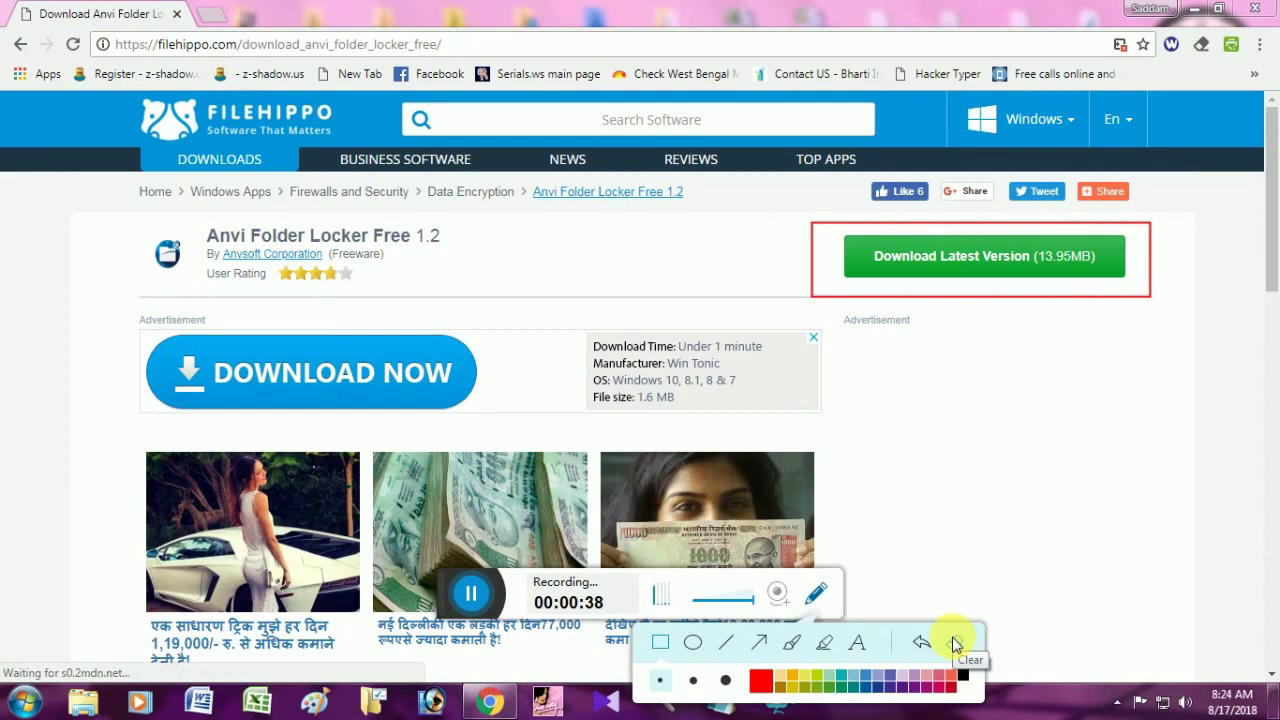
Download the latest version, aflsetup.exe (14.0 MB), from FileHippo and view it in Chrome's Downloads page.
click(810, 605)
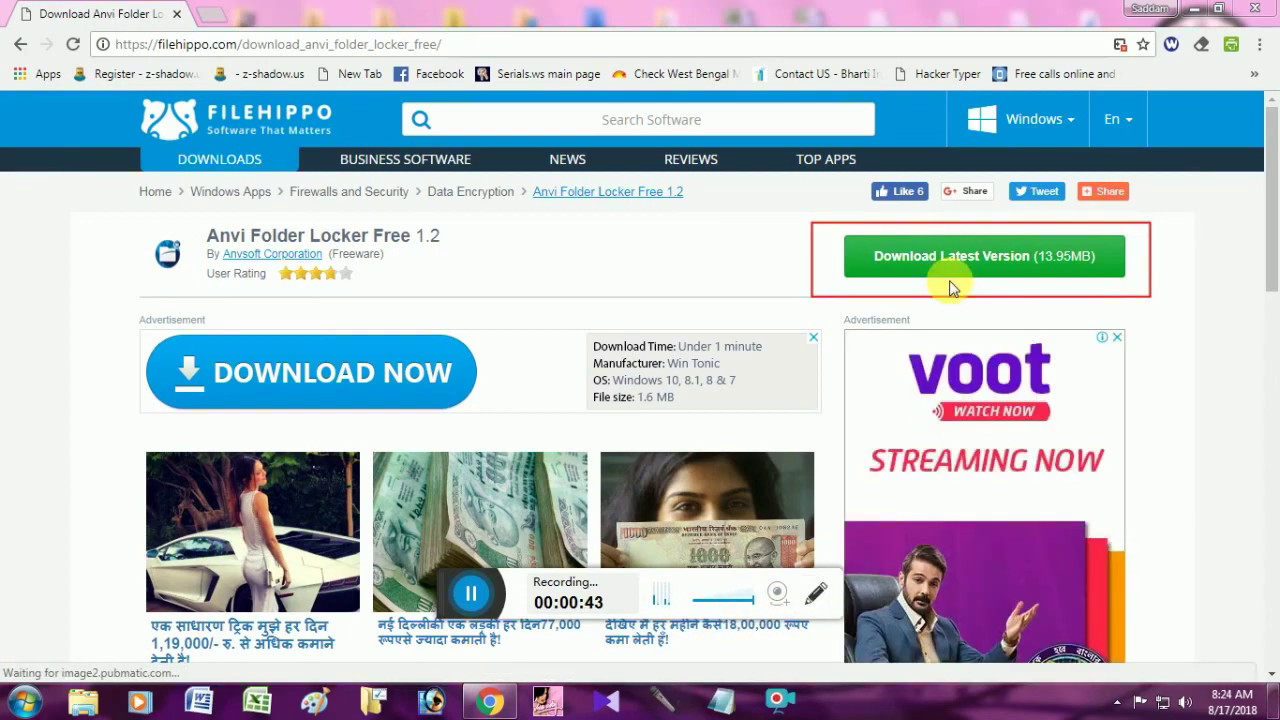
click(967, 260)
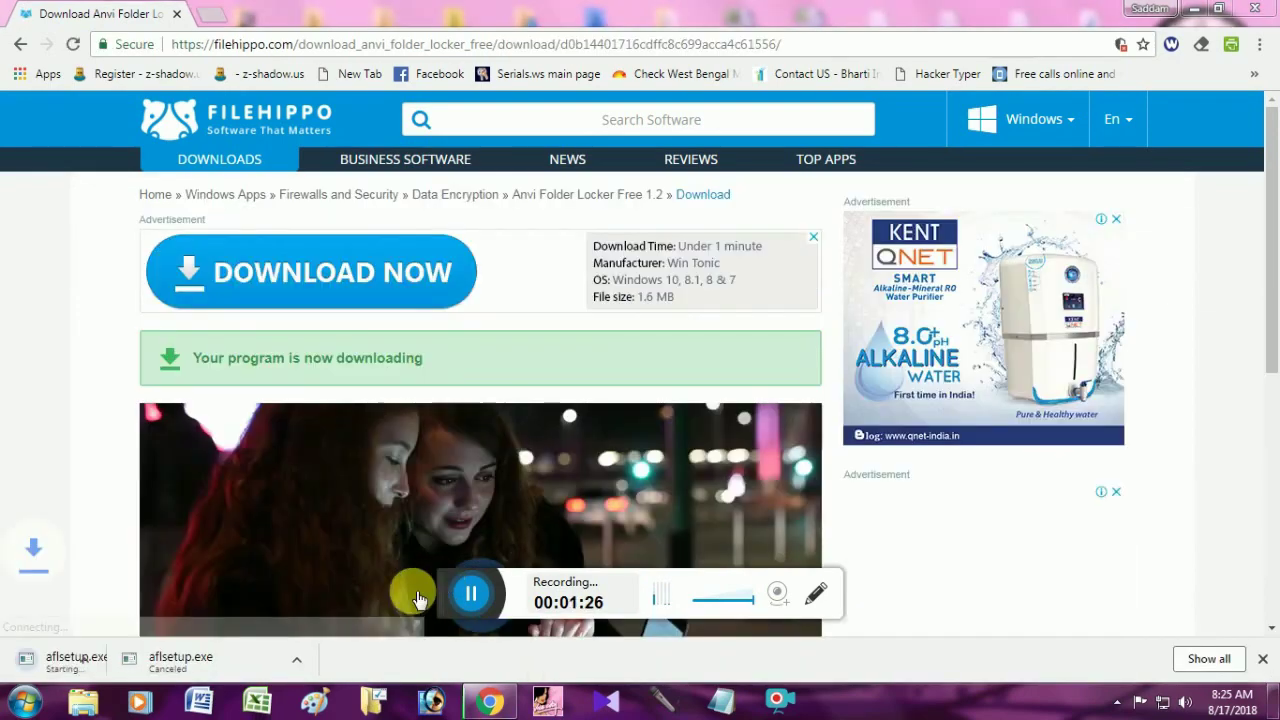
click(256, 657)
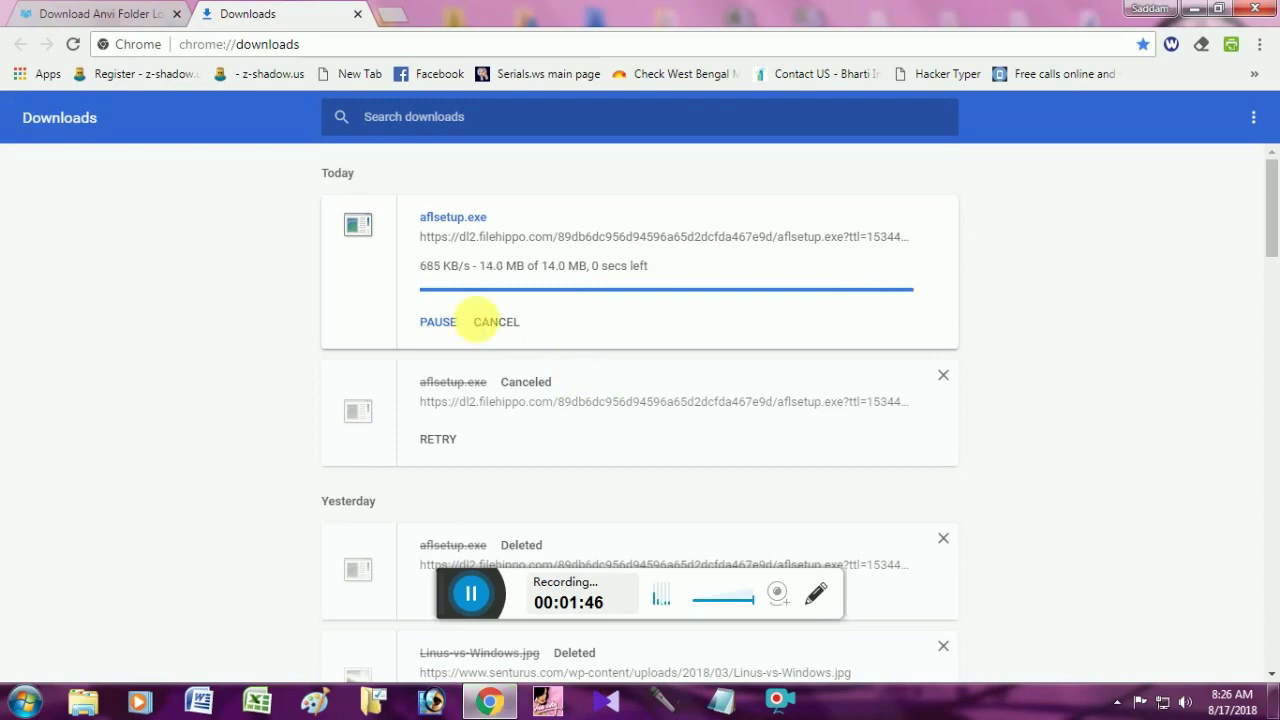
click(444, 324)
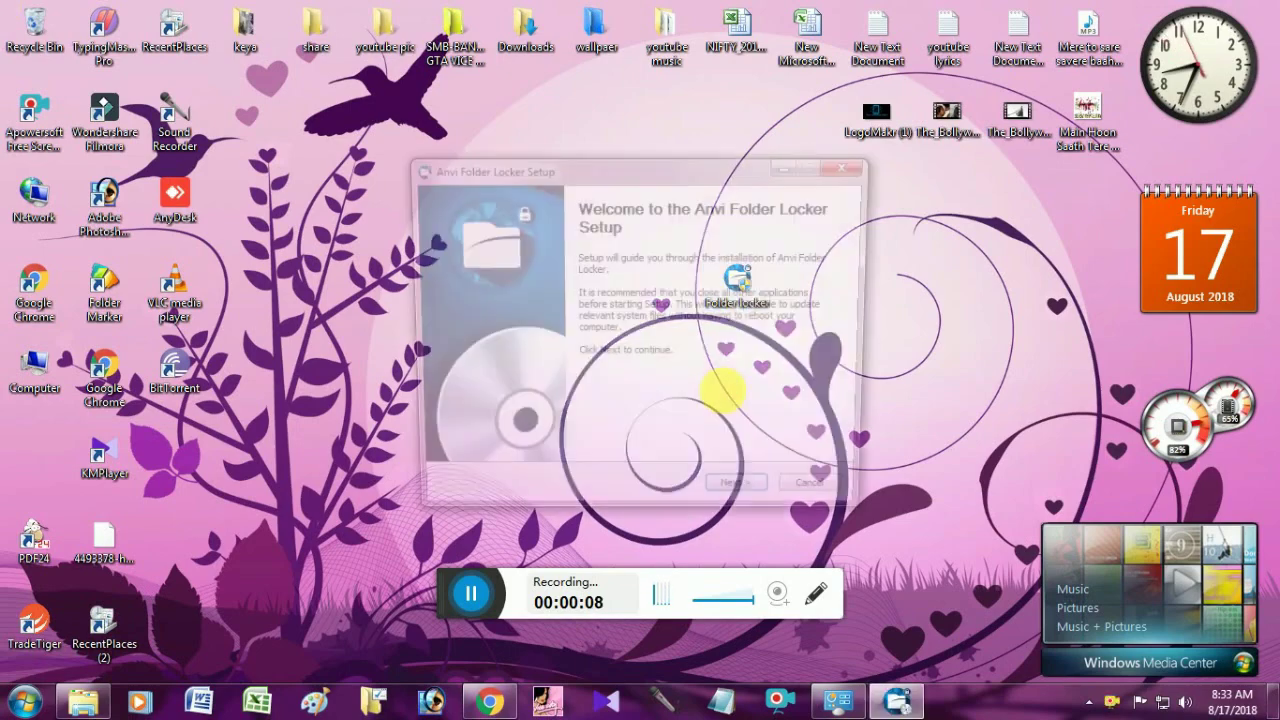
Install Anvi Folder Locker to C:\Program Files\Anvisoft\Anvi Folder Locker, then refresh the desktop.
click(742, 498)
click(748, 500)
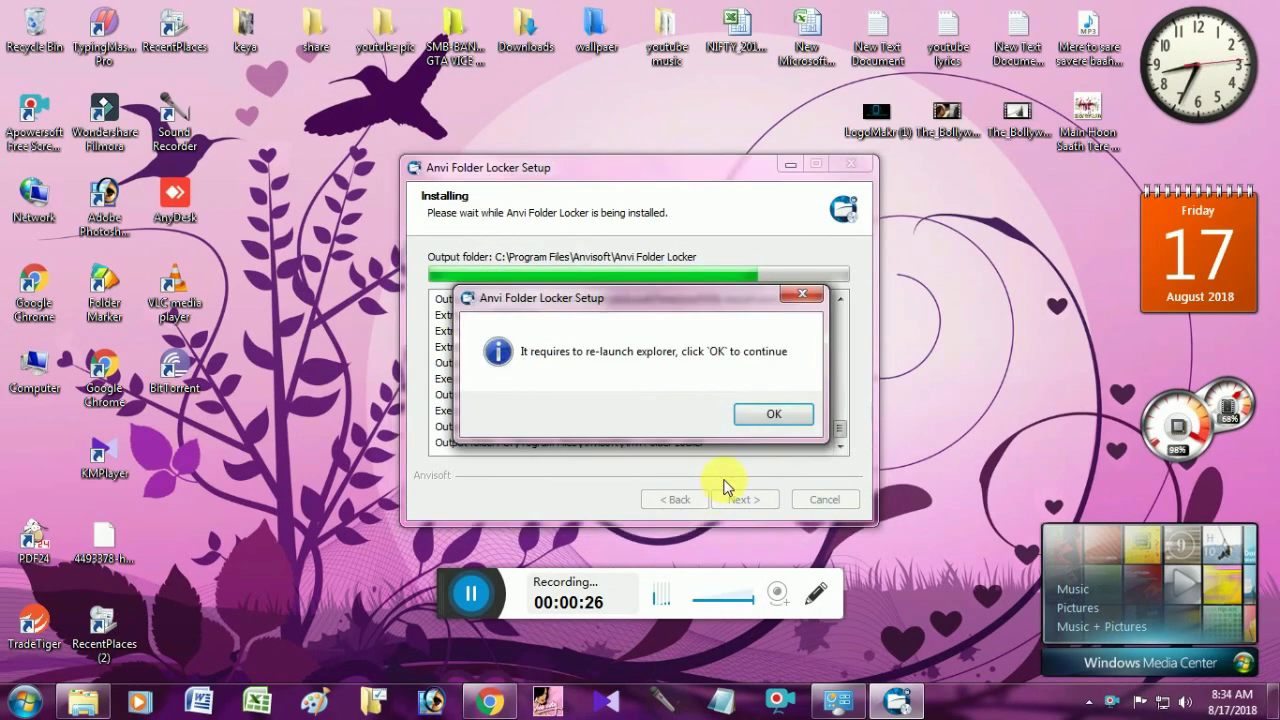
click(776, 423)
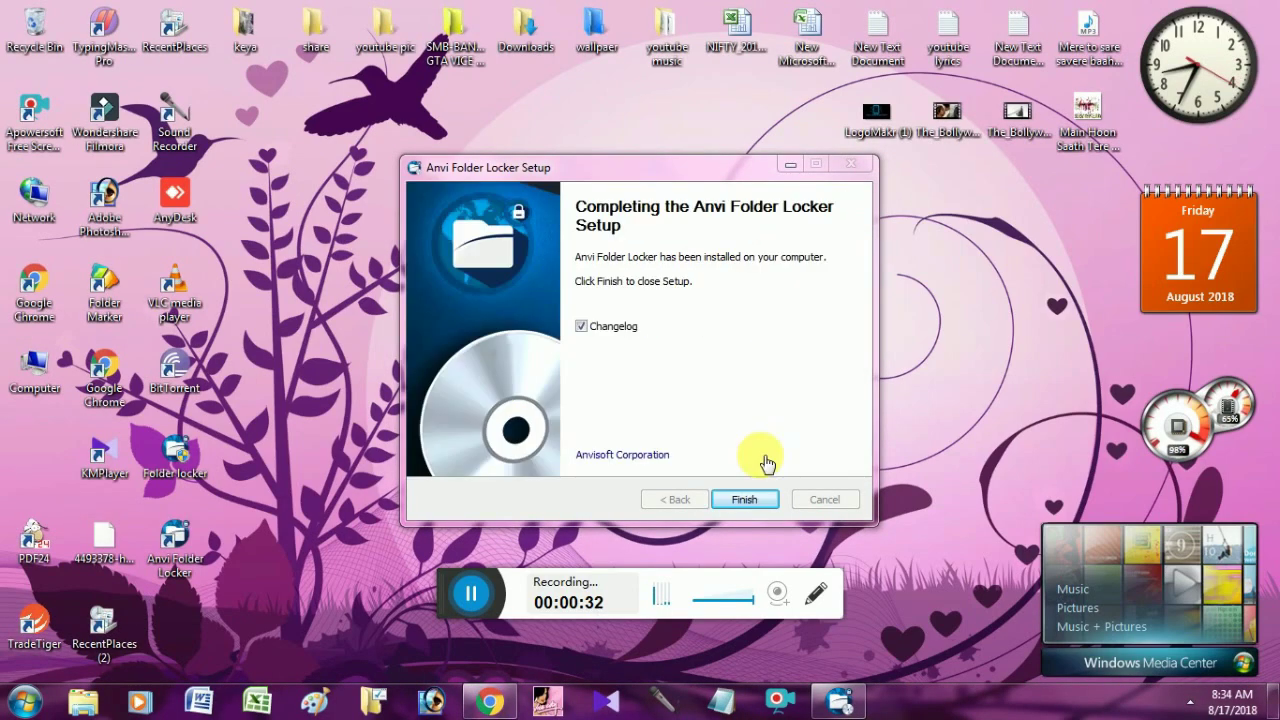
click(760, 500)
right_click(542, 238)
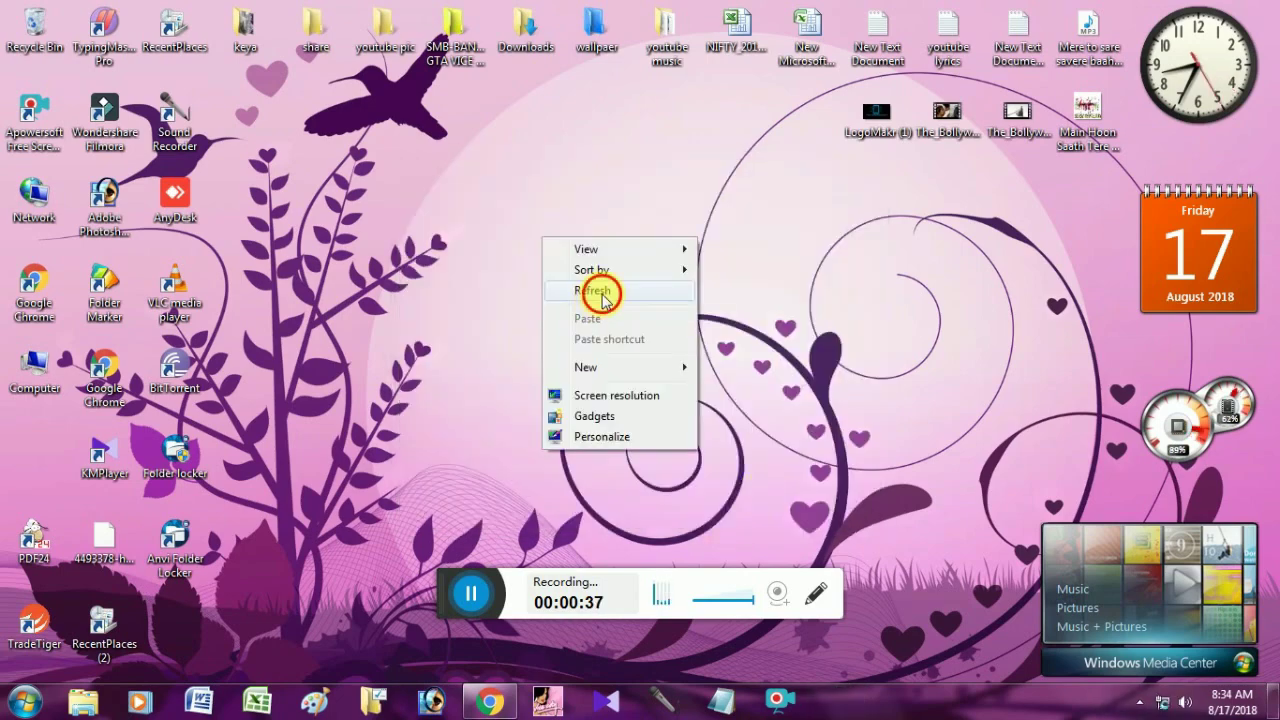
click(594, 287)
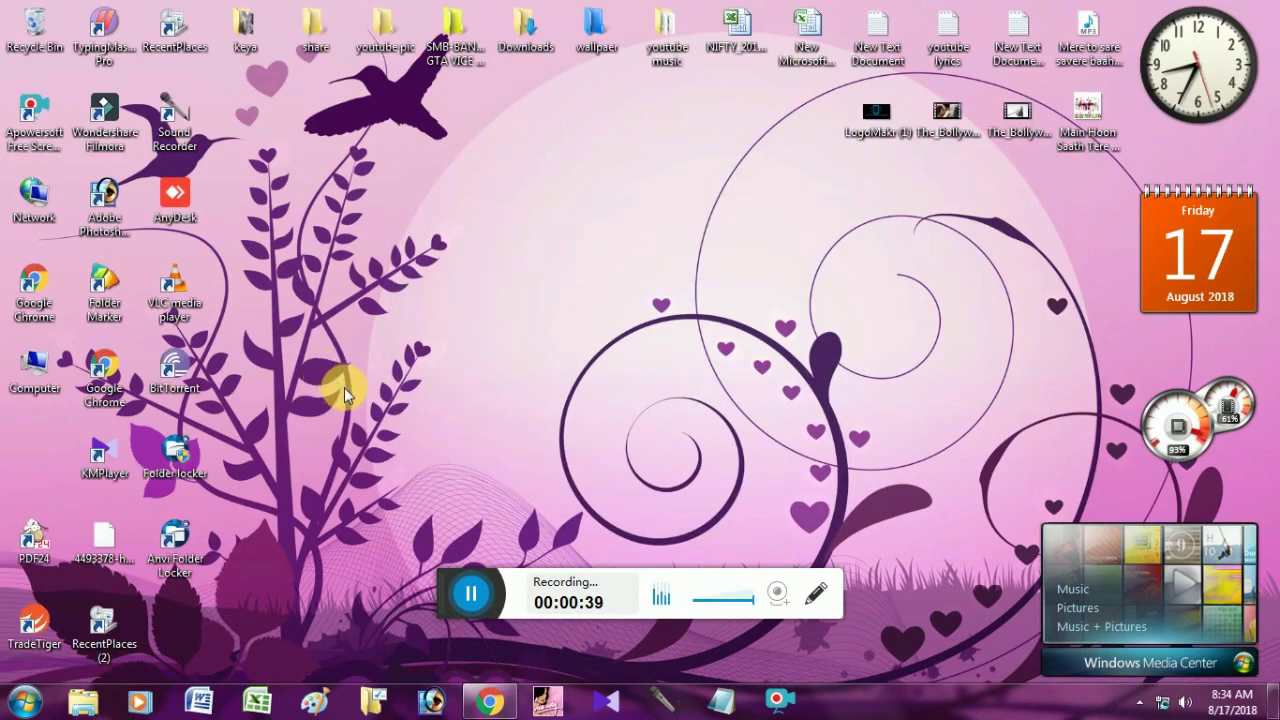
Launch Anvi Folder Locker, enter and confirm a master password, and enter a recovery e-mail address.
double_click(175, 545)
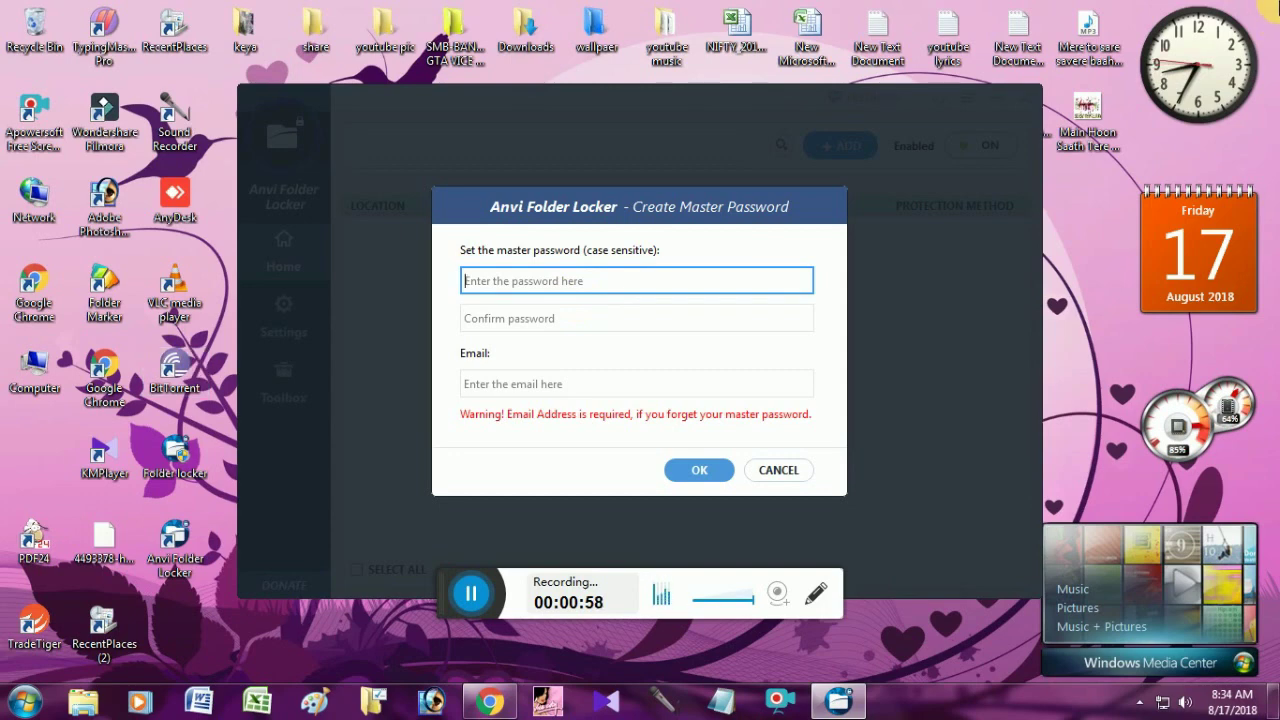
text(12)
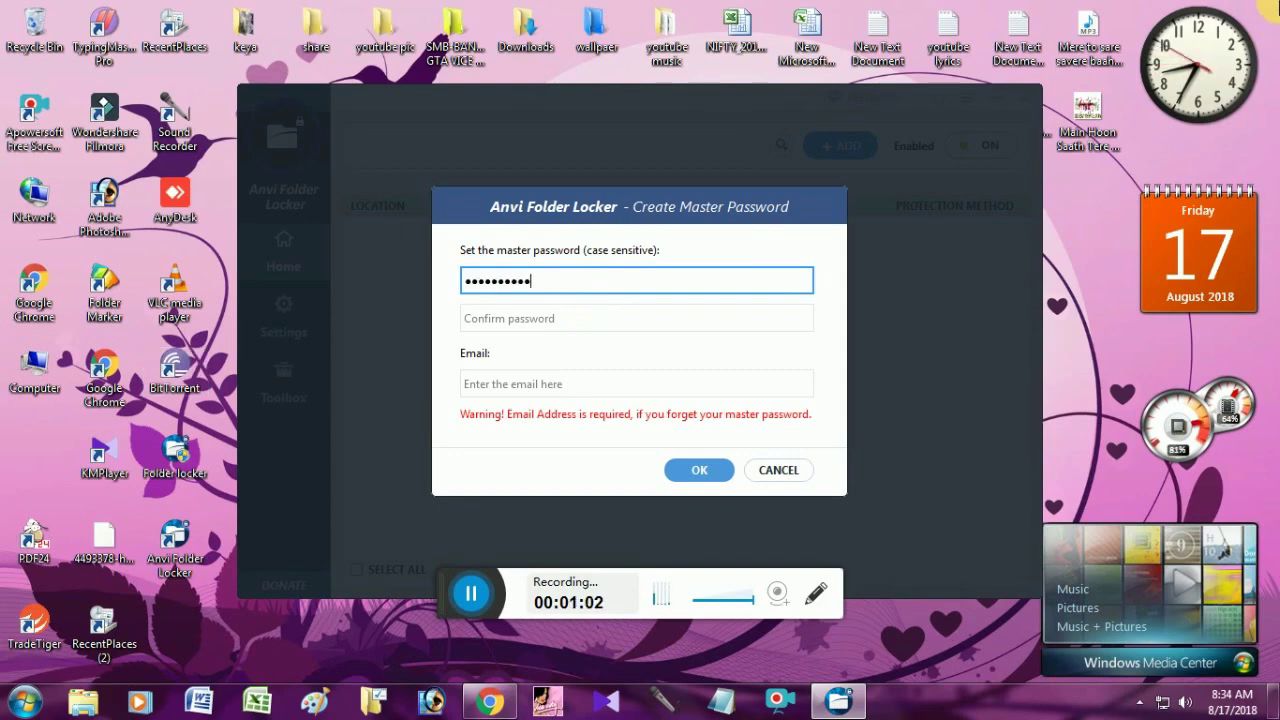
click(636, 318)
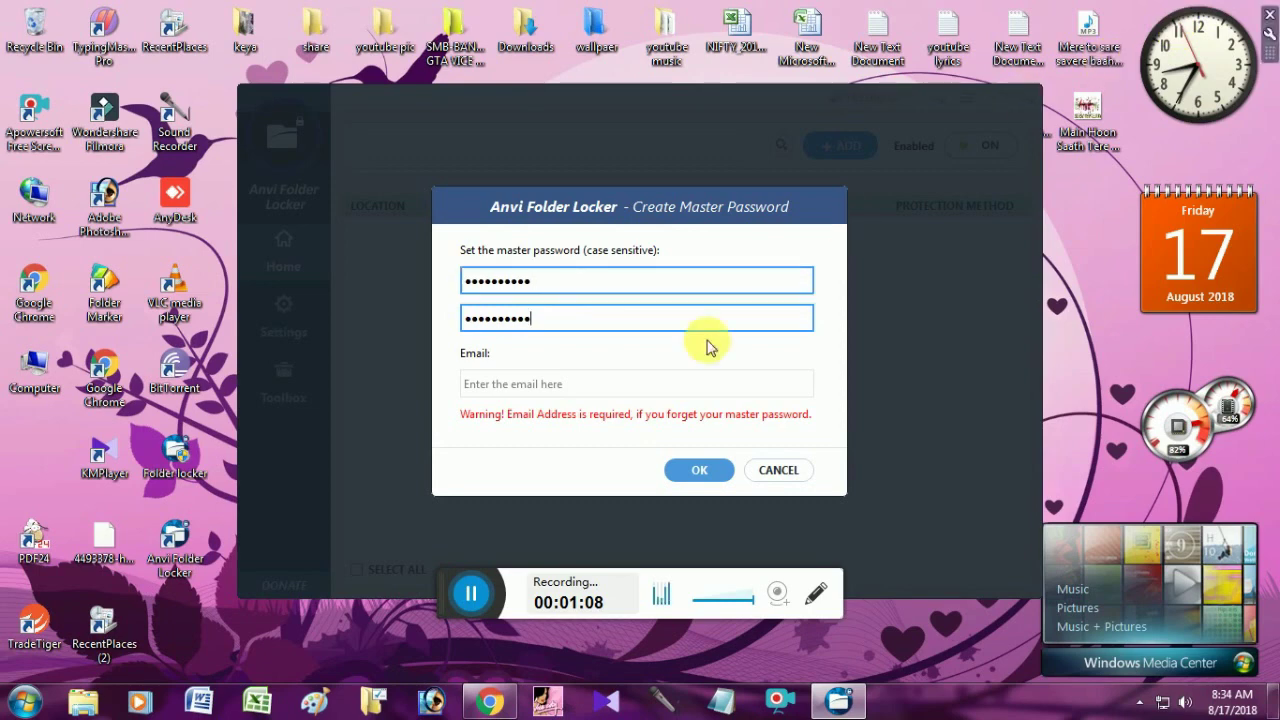
click(481, 386)
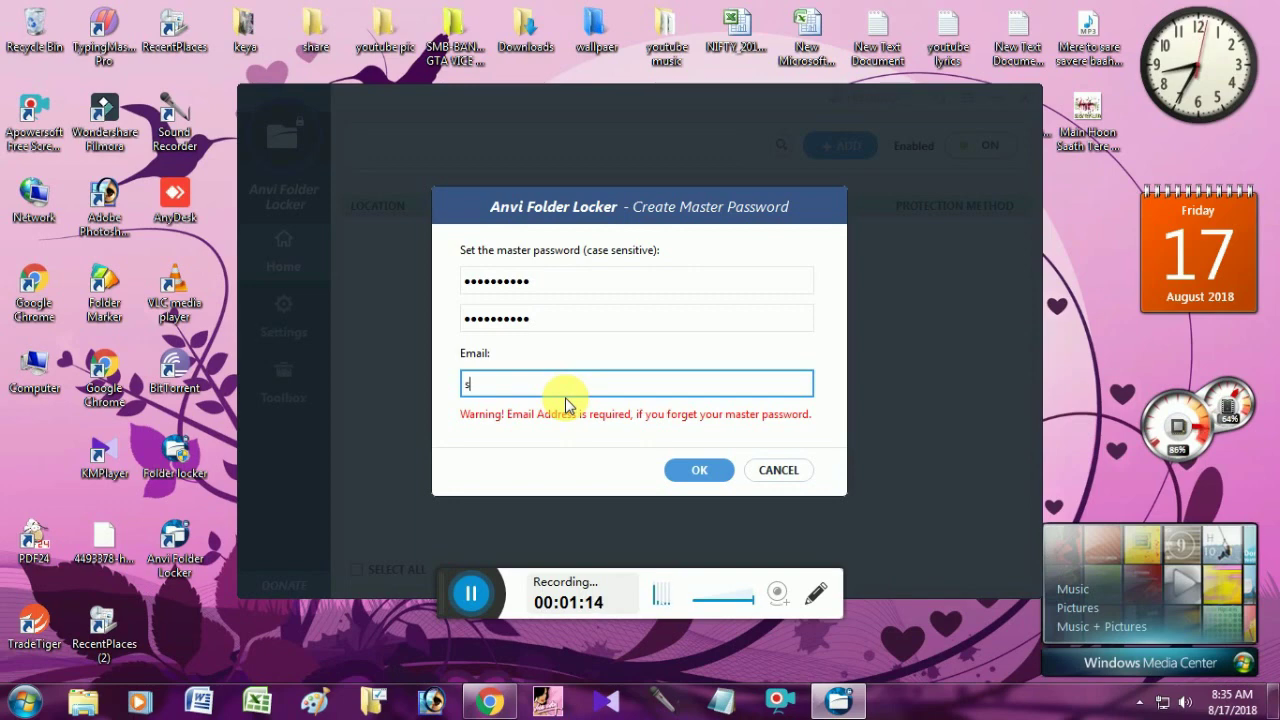
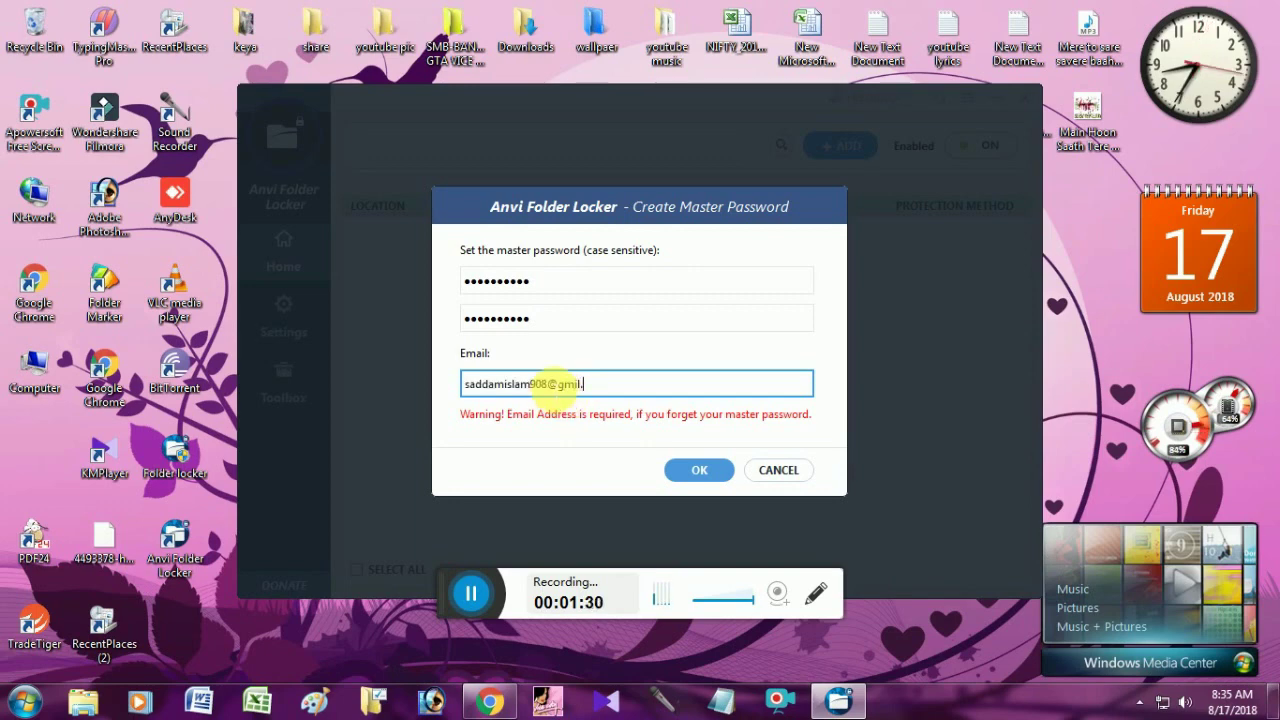
click(703, 472)
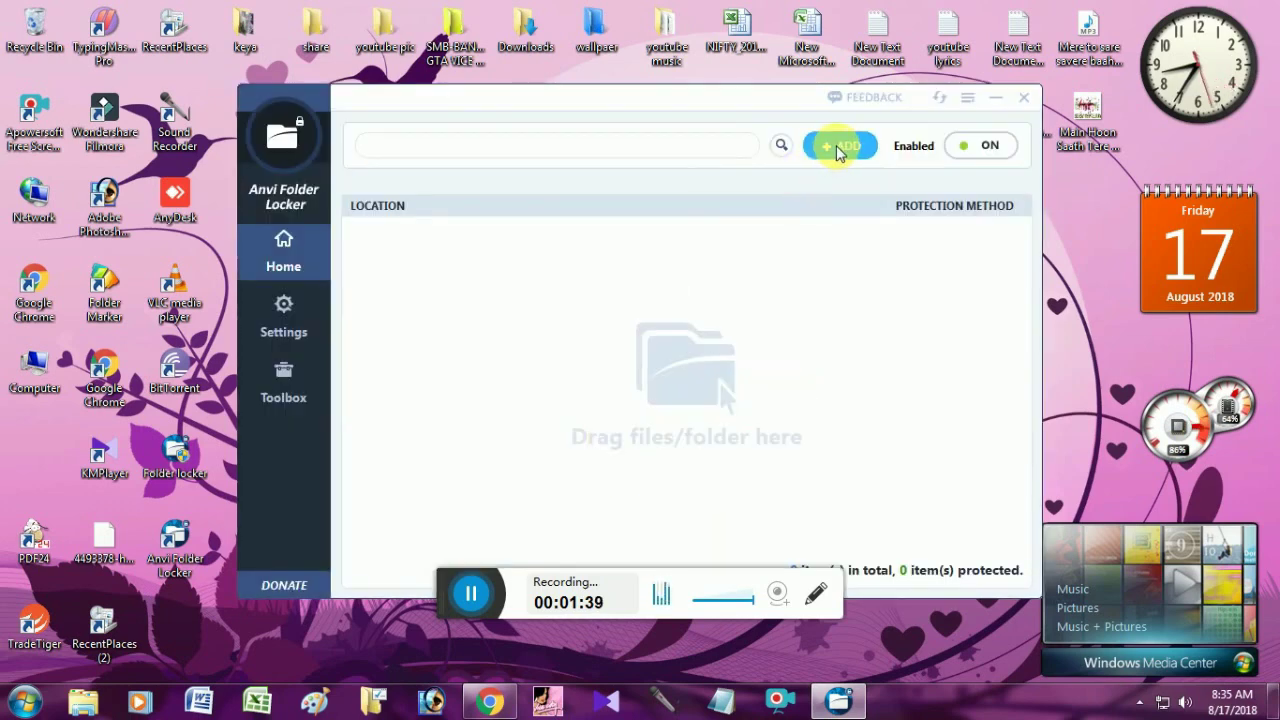
Add the Desktop folder 'youtube pic' to Anvi Folder Locker's protected items with Hide and Lock.
click(816, 593)
drag(775, 118, 872, 172)
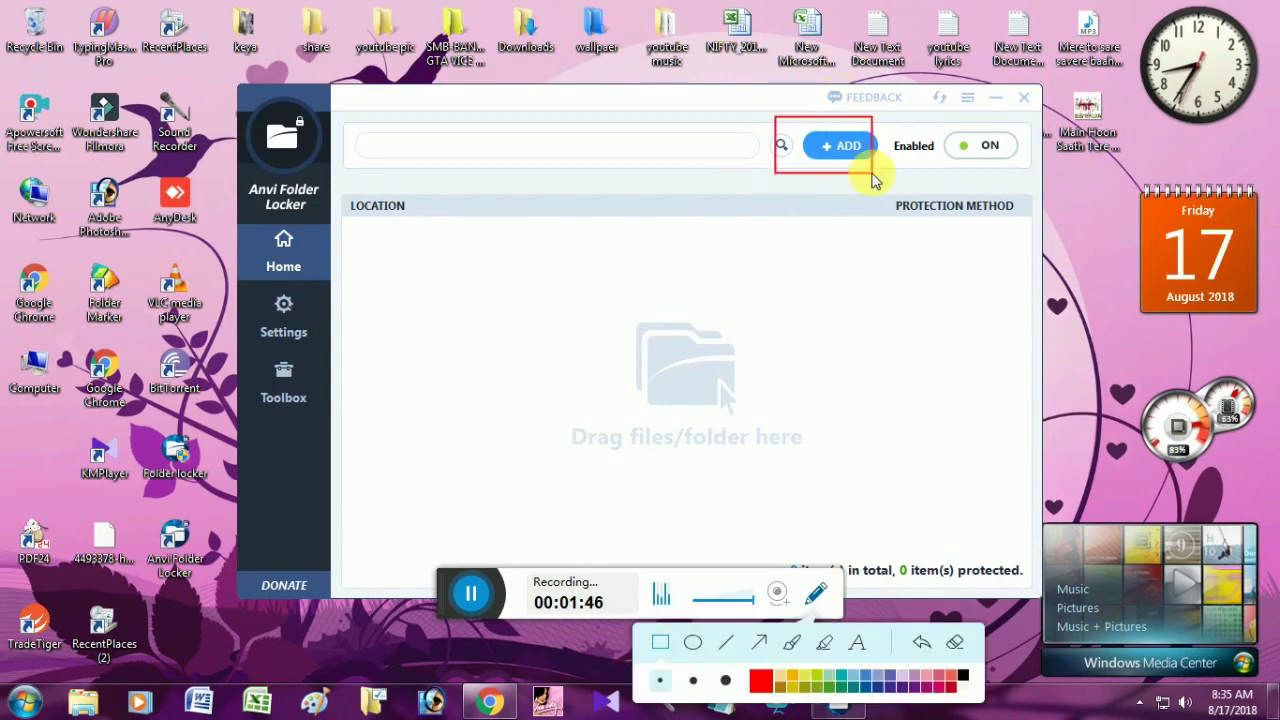
click(954, 642)
click(815, 594)
click(838, 145)
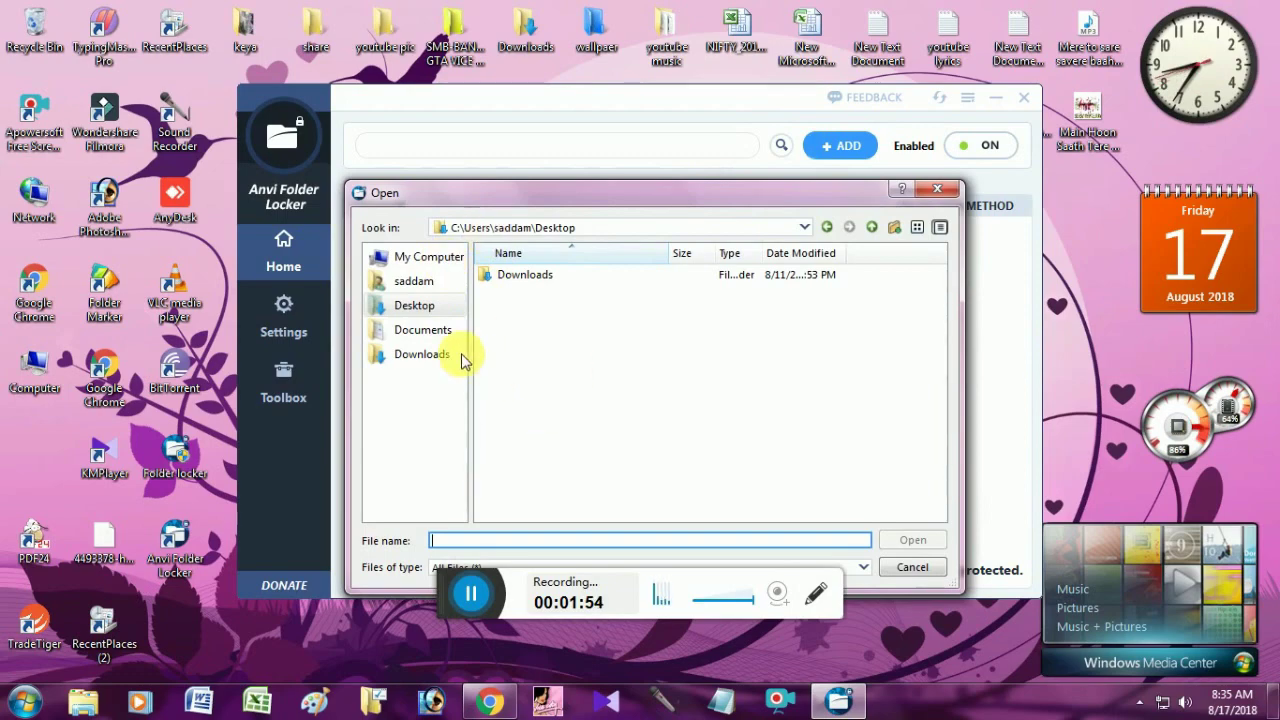
click(448, 304)
scroll(575, 318, down, 4)
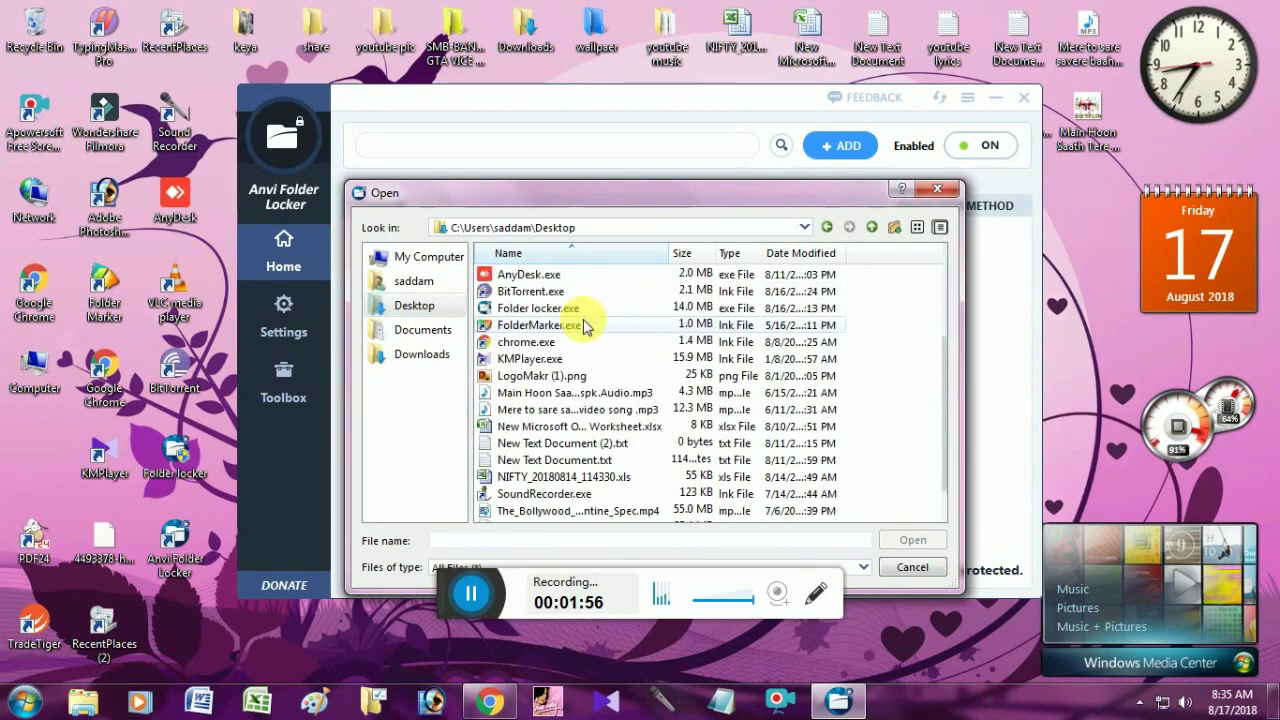
scroll(527, 342, up, 1)
scroll(527, 346, up, 1)
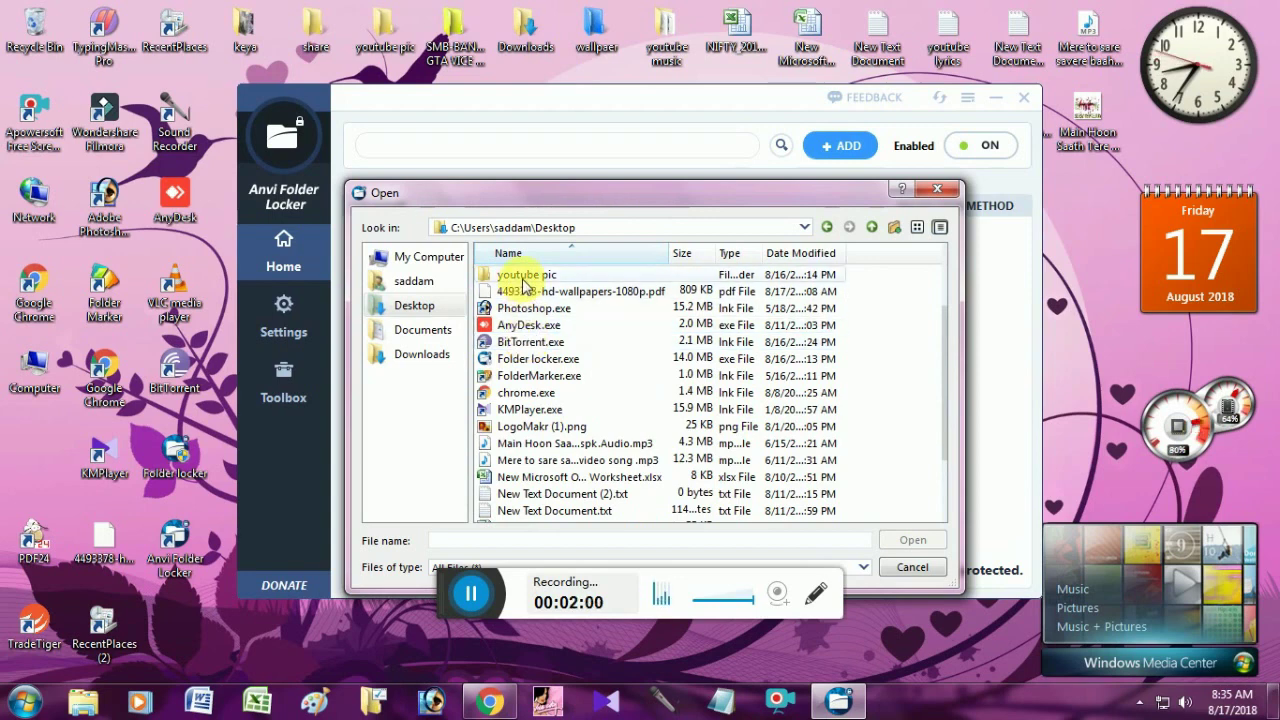
click(525, 278)
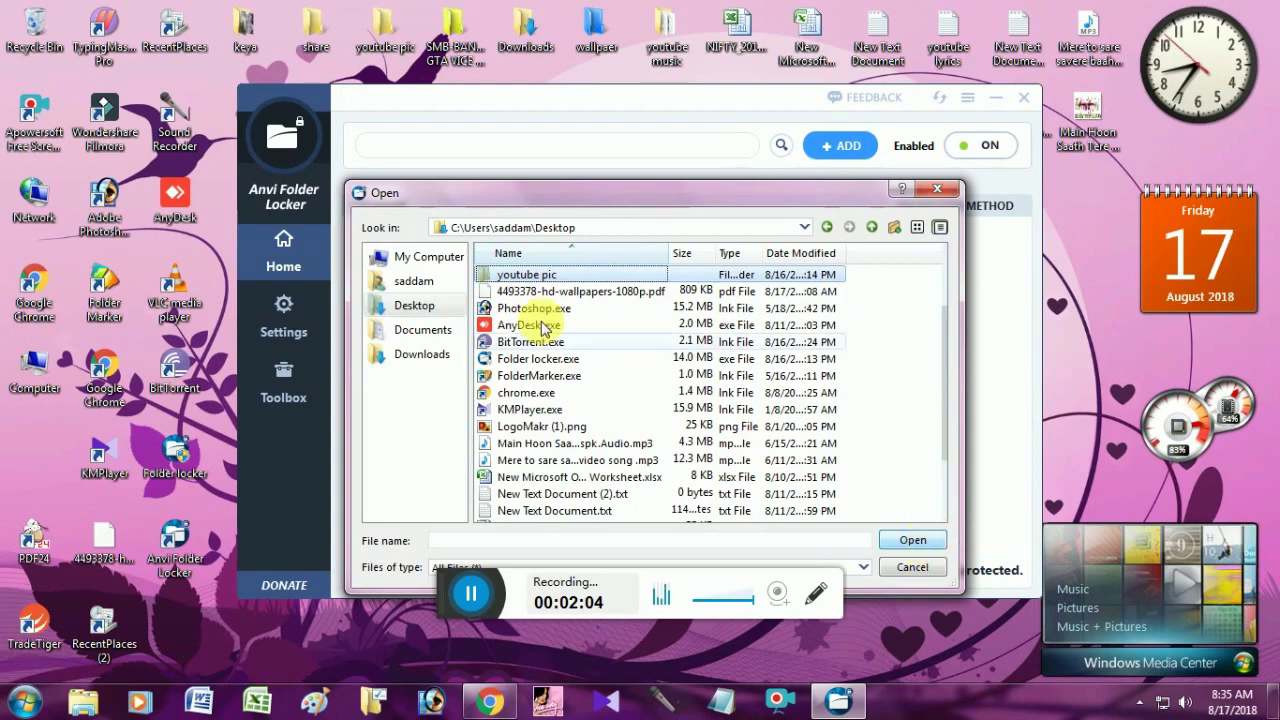
click(913, 541)
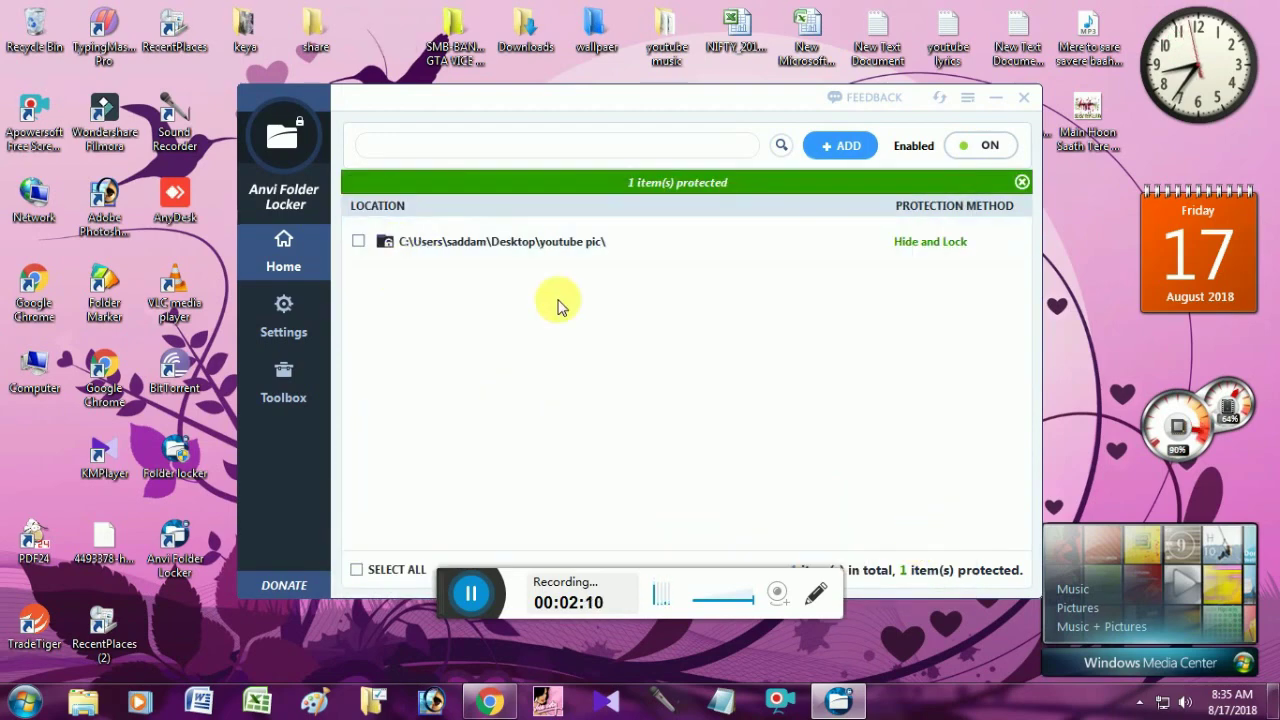
mouse_move(989, 254)
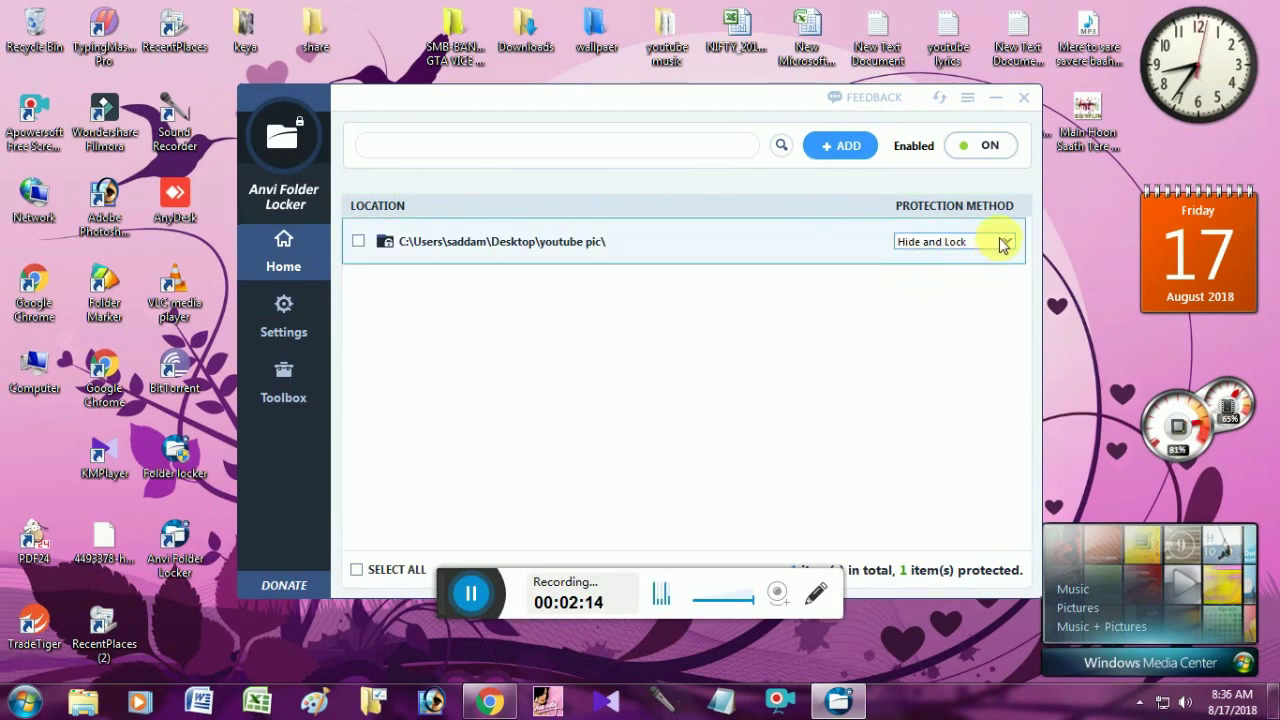
Switch youtube pic's protection method from Hide and Lock to Password, keeping the default master password.
click(1004, 243)
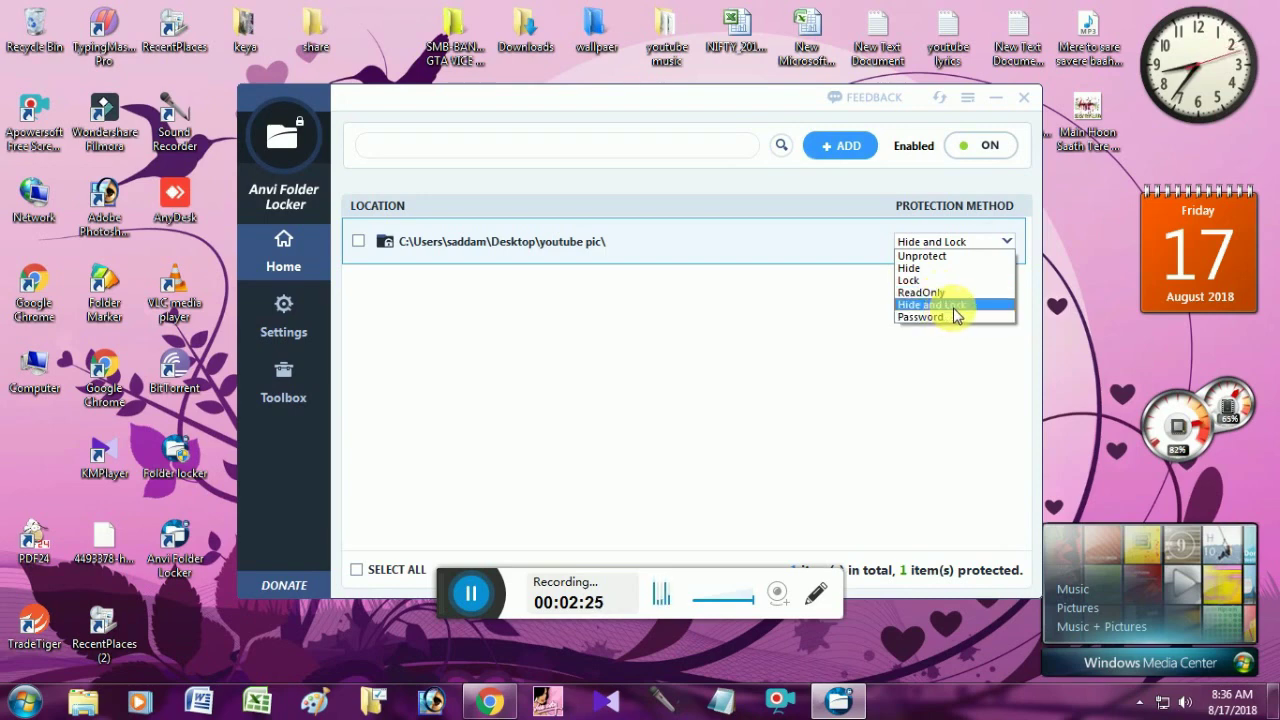
click(953, 318)
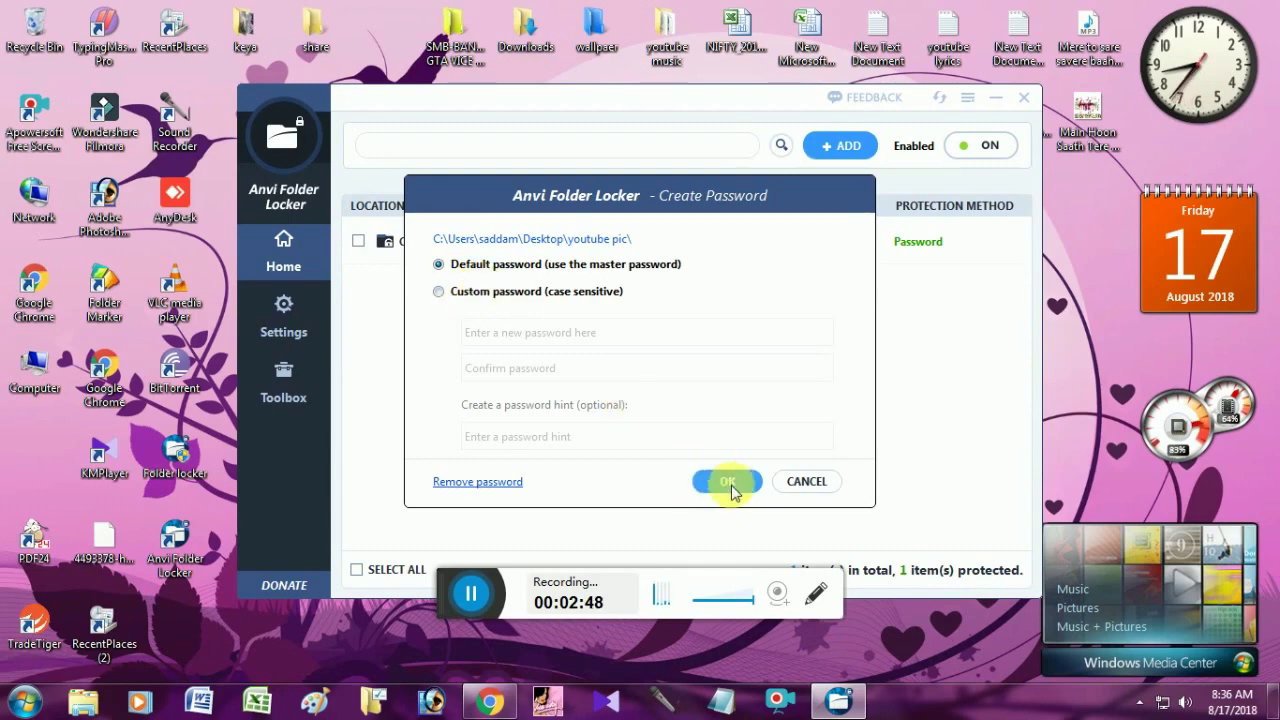
click(729, 484)
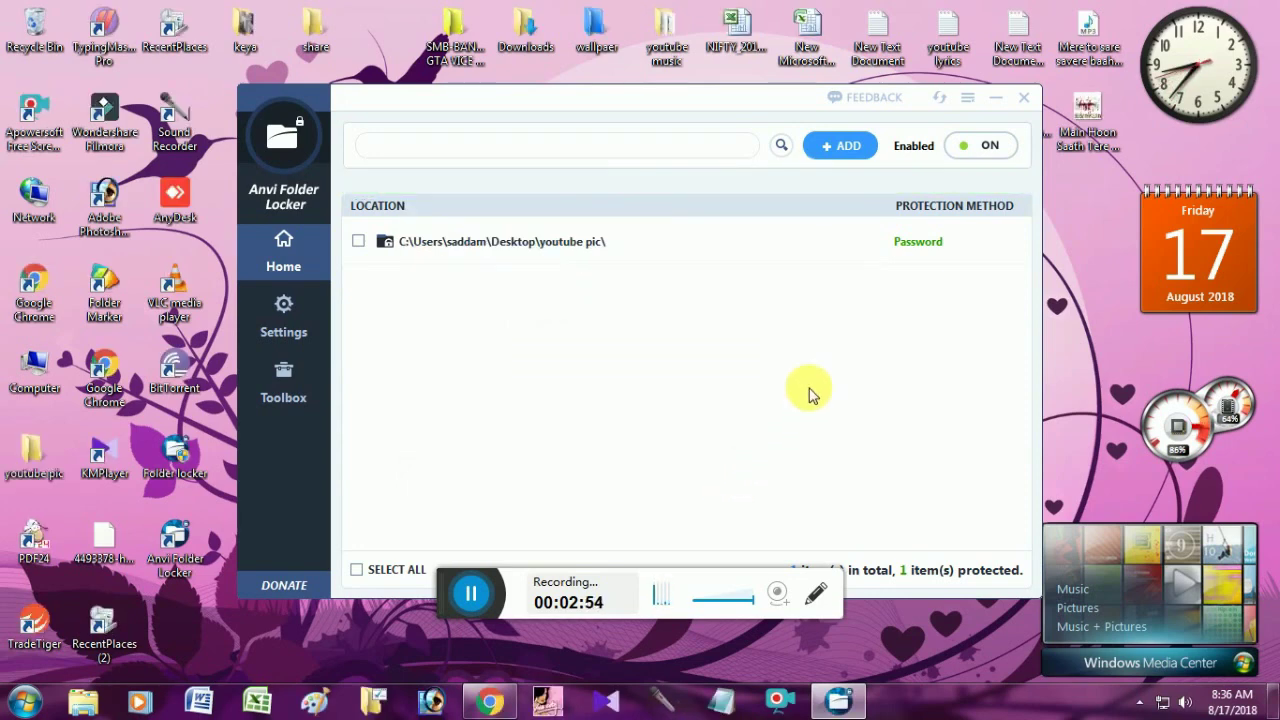
Close Folder Locker and unlock the youtube pic desktop folder with its password to view its 95 items.
click(1025, 100)
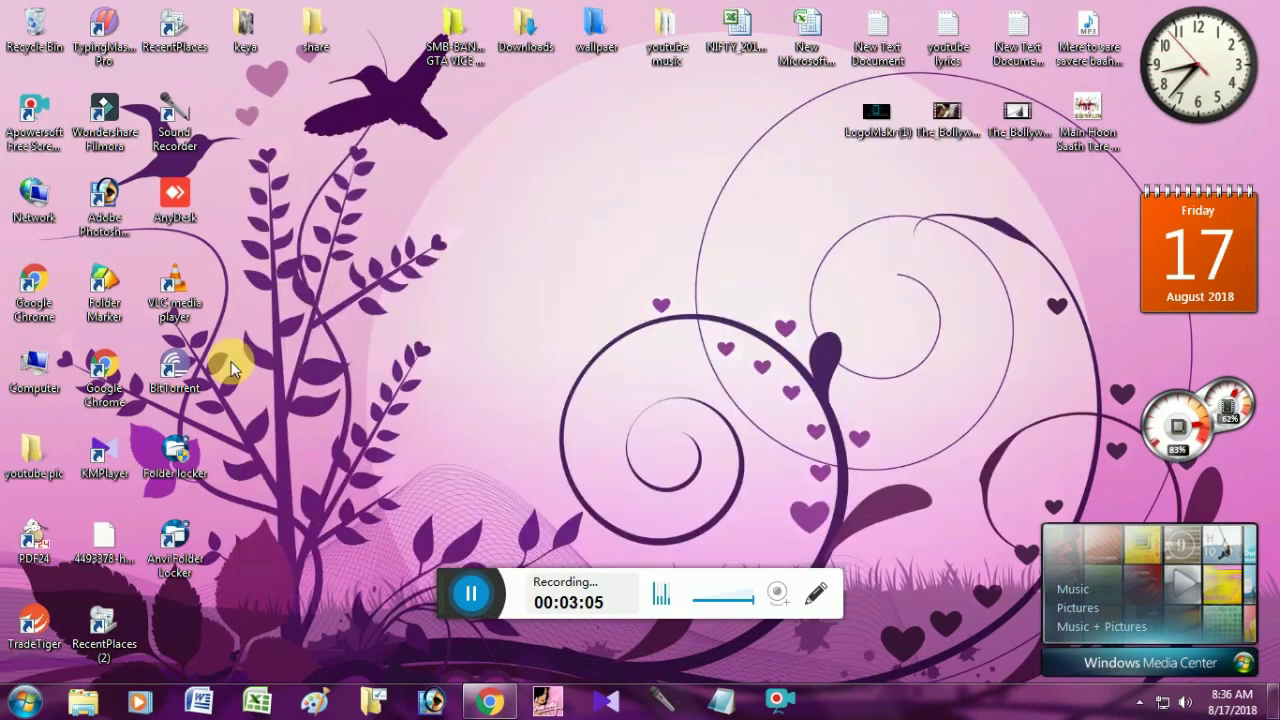
double_click(55, 462)
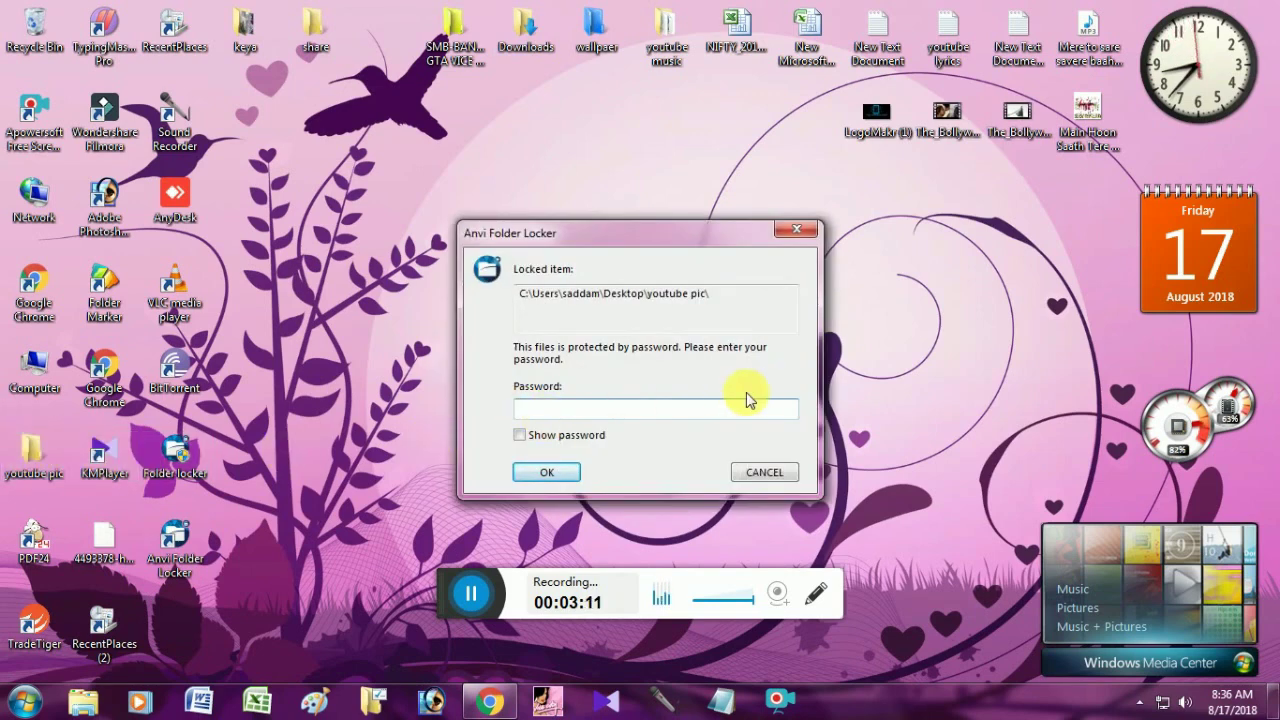
text(12)
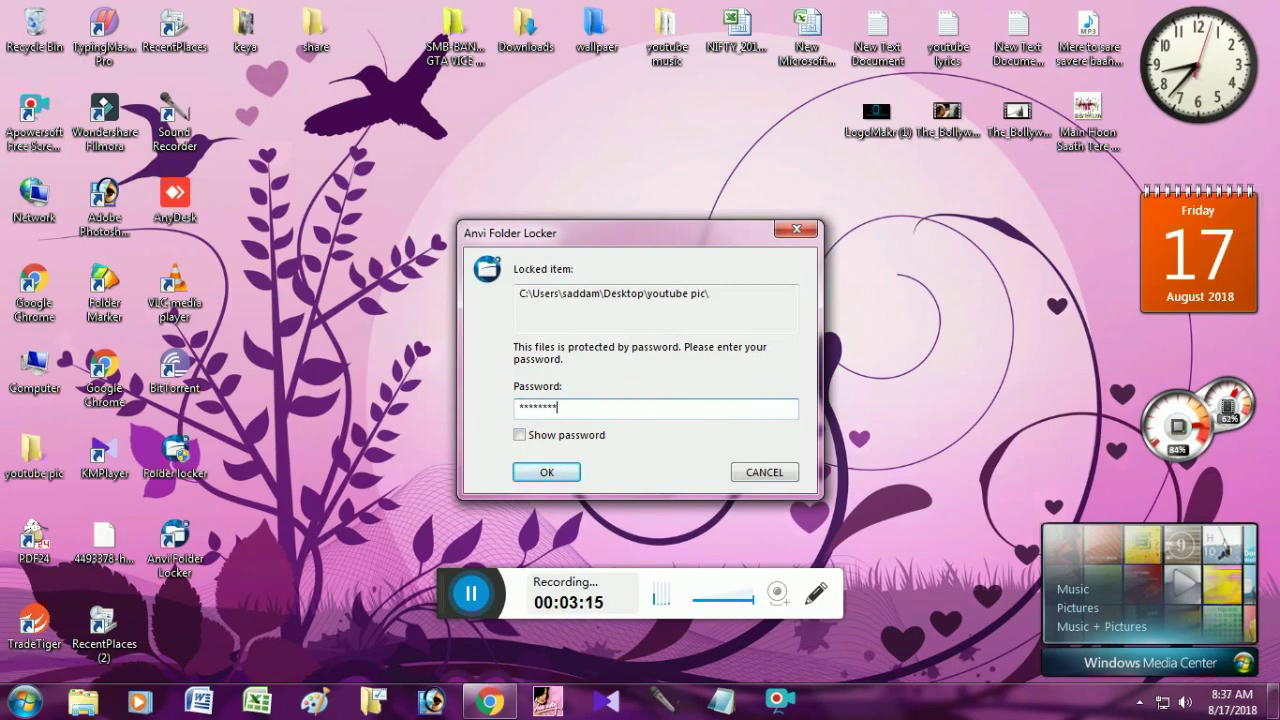
key(Return)
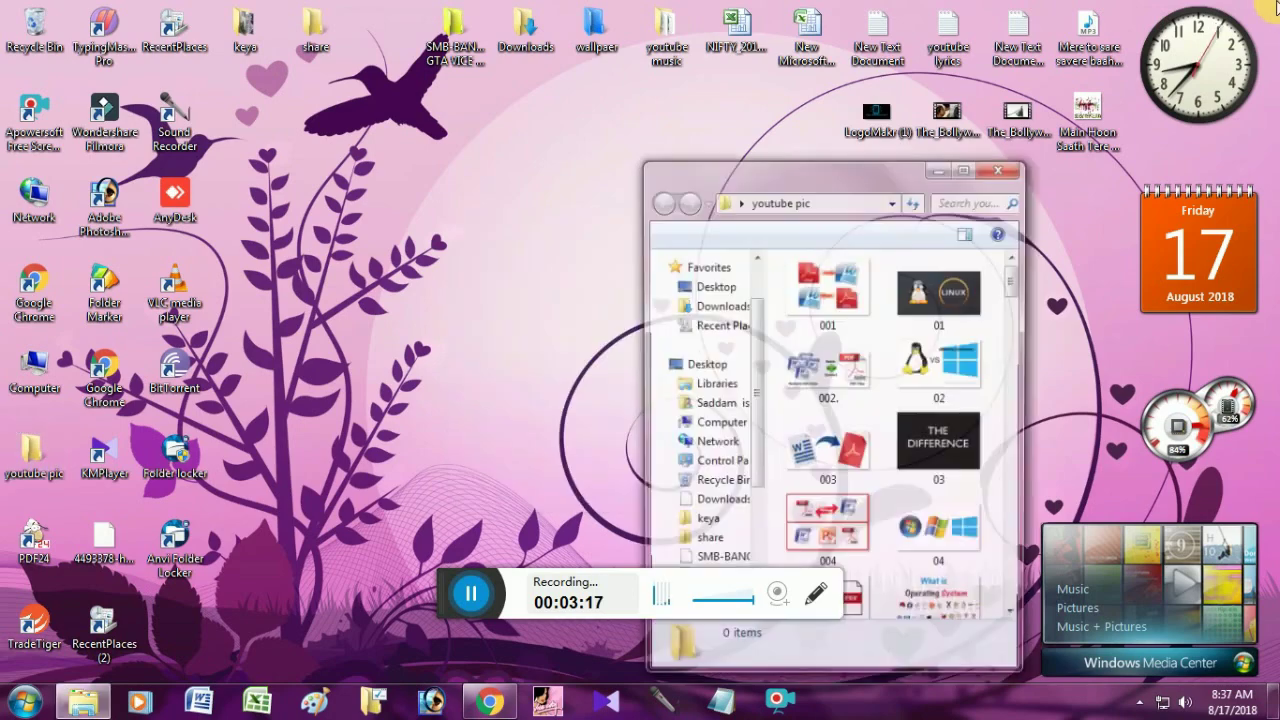
scroll(903, 425, down, 5)
scroll(906, 423, up, 5)
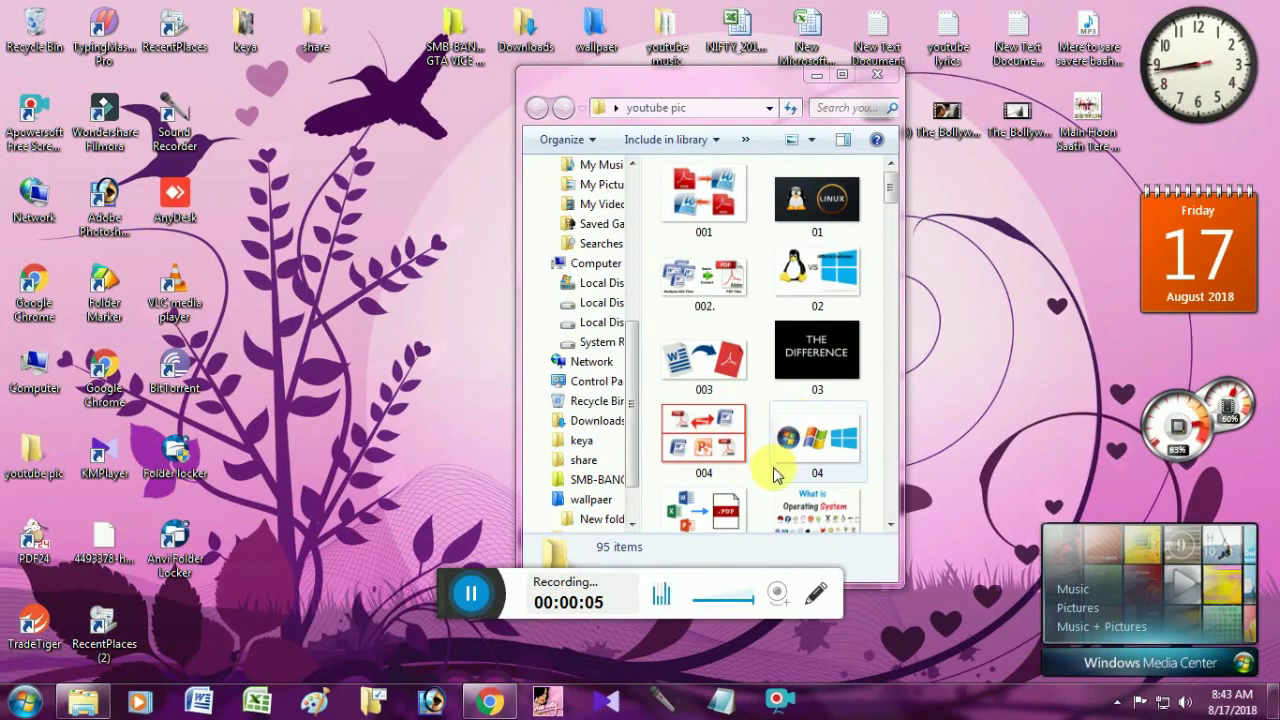
Close the youtube pic Explorer window and confirm restoring the folder's protection.
click(877, 75)
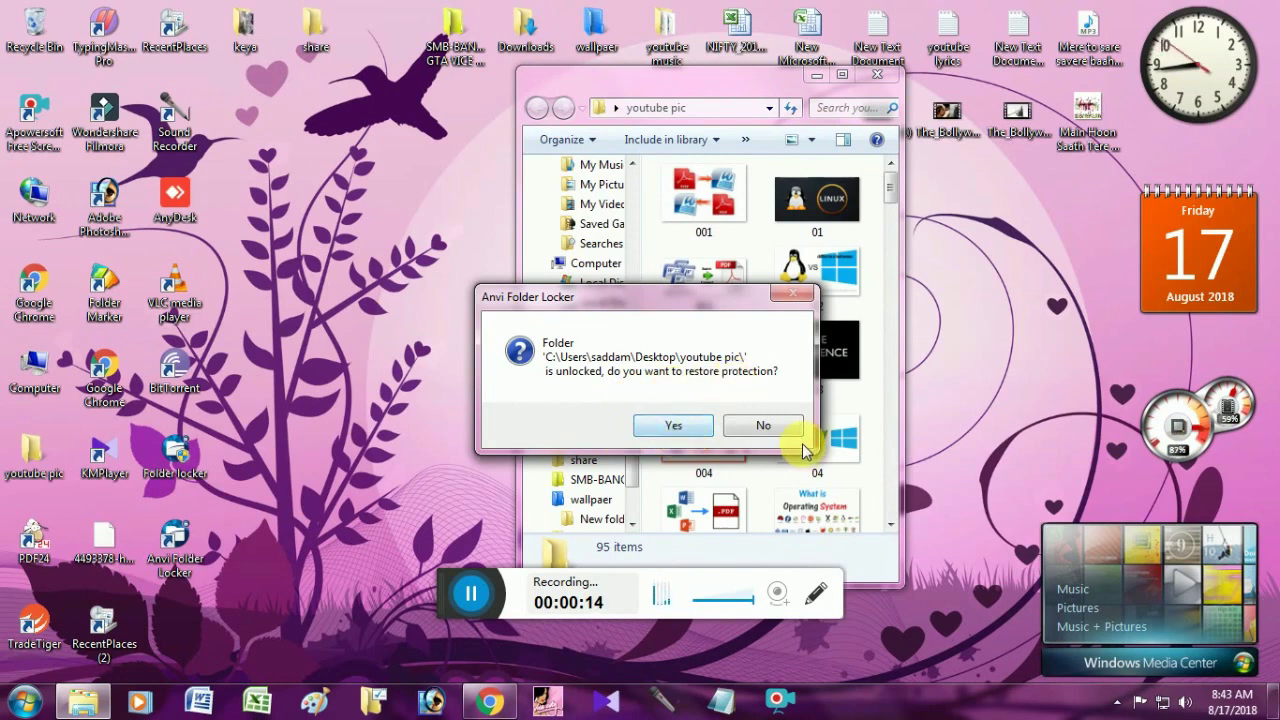
click(766, 426)
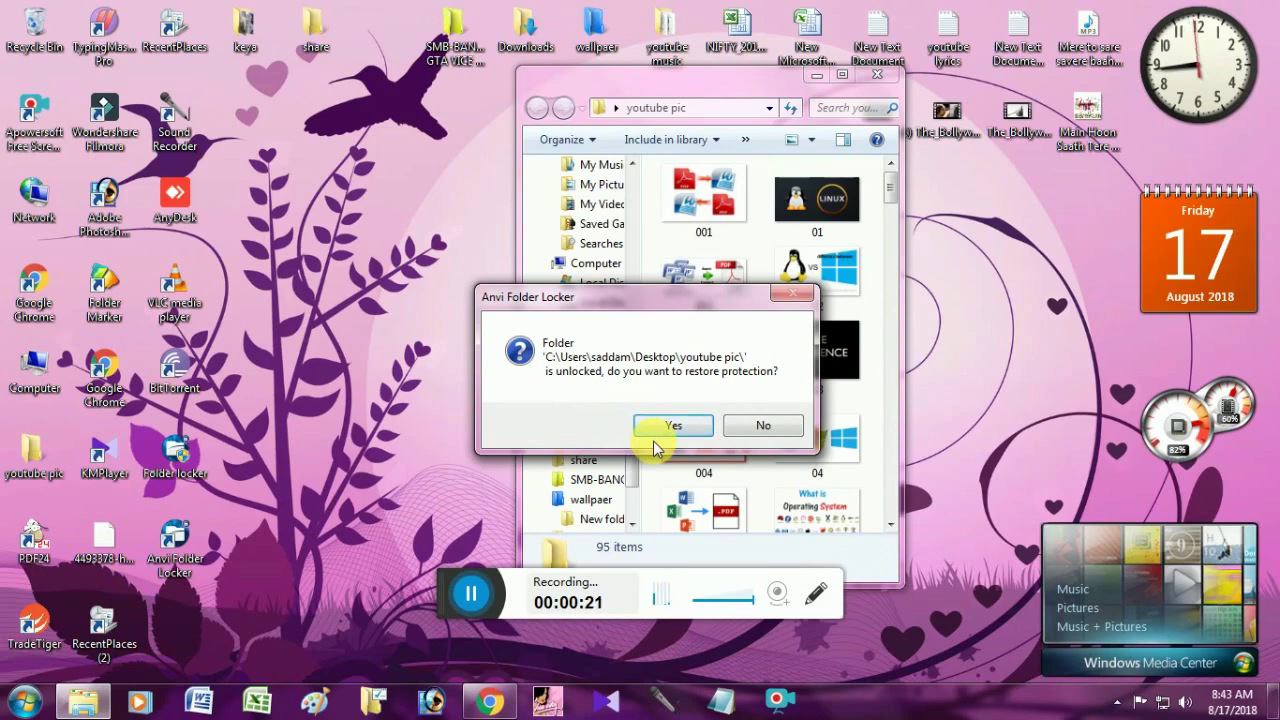
click(692, 433)
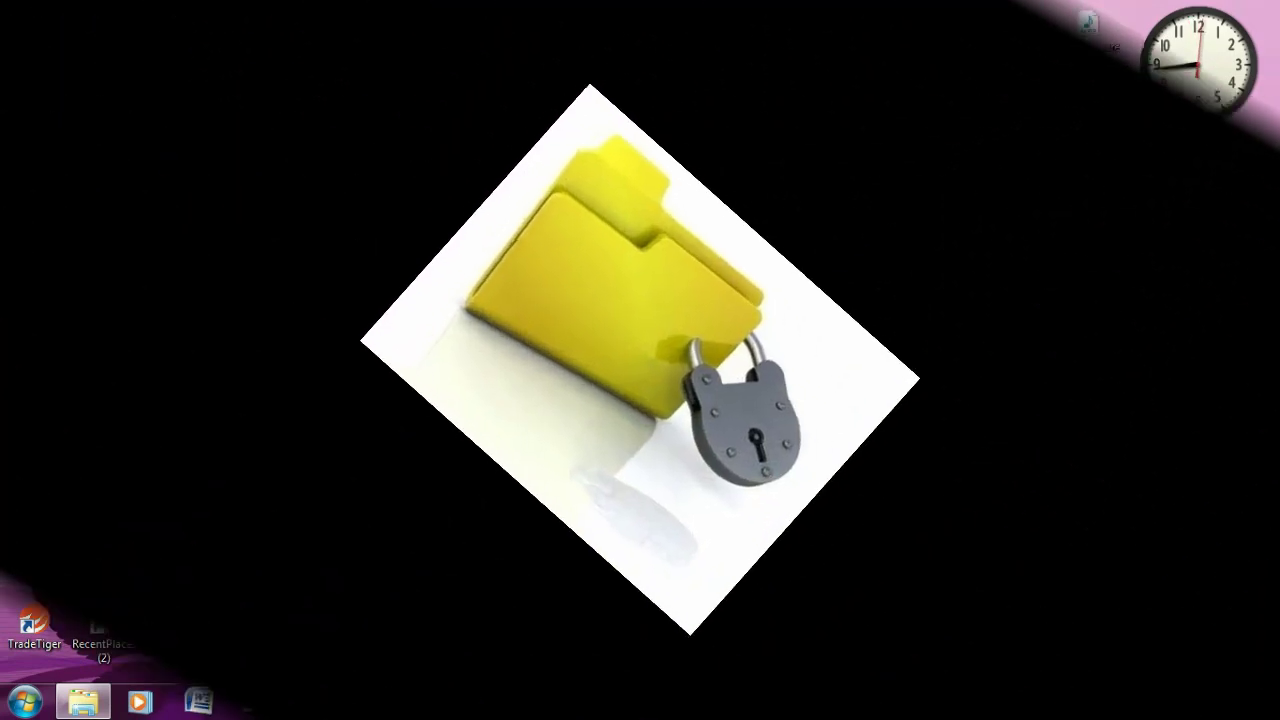